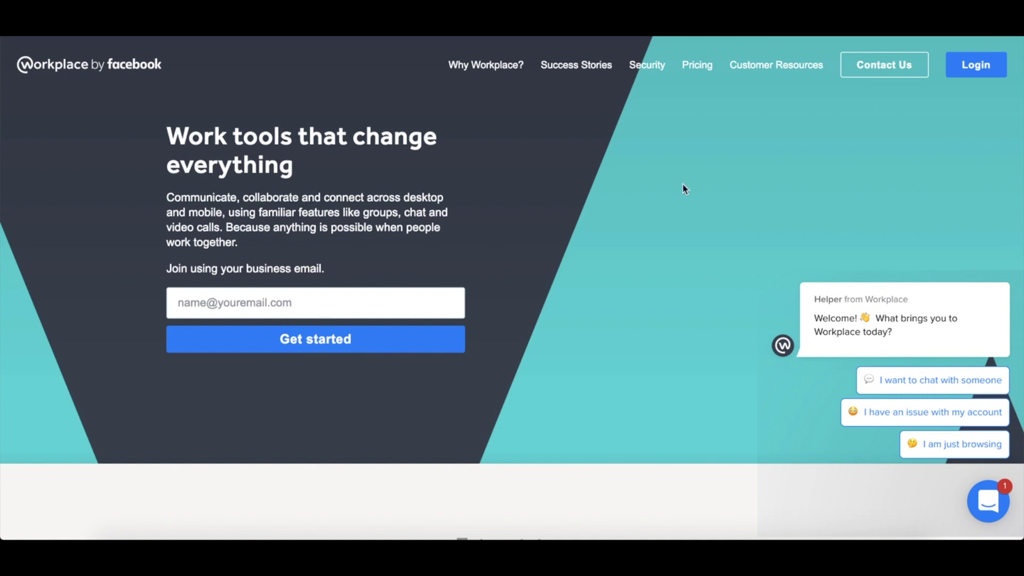
Log in to the Horry County Schools community and browse the News Feed's trending posts and suggested groups
{"action": "left_click", "coordinate": [974, 68]}
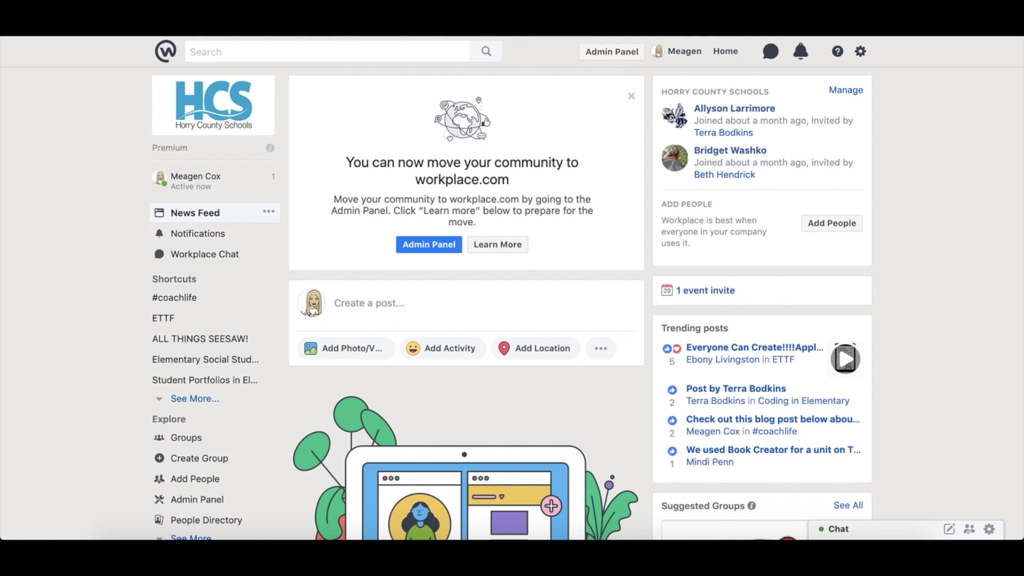
{"action": "scroll", "coordinate": [355, 283], "scroll_direction": "down", "scroll_amount": 5}
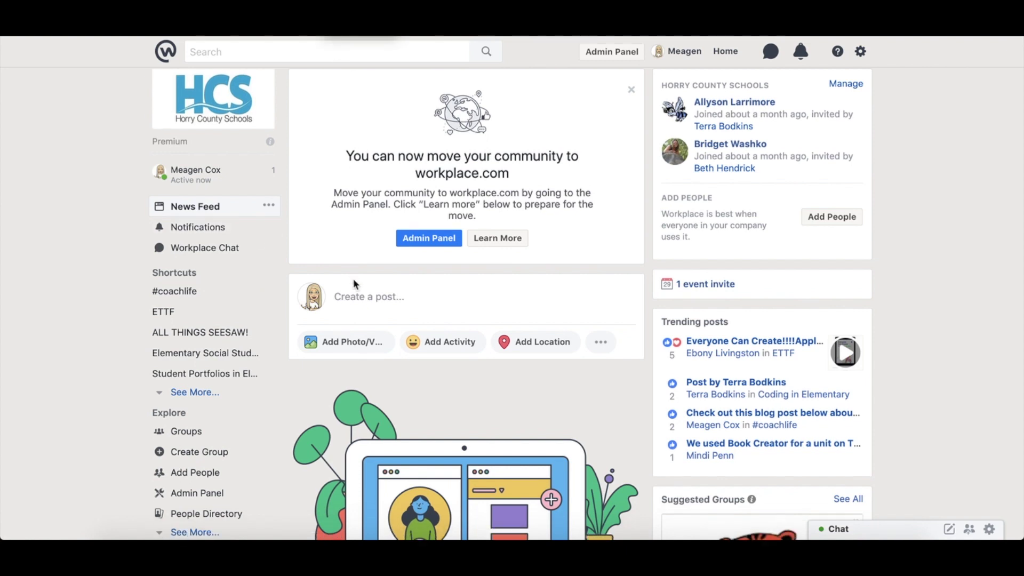
{"action": "scroll", "coordinate": [355, 282], "scroll_direction": "down", "scroll_amount": 9}
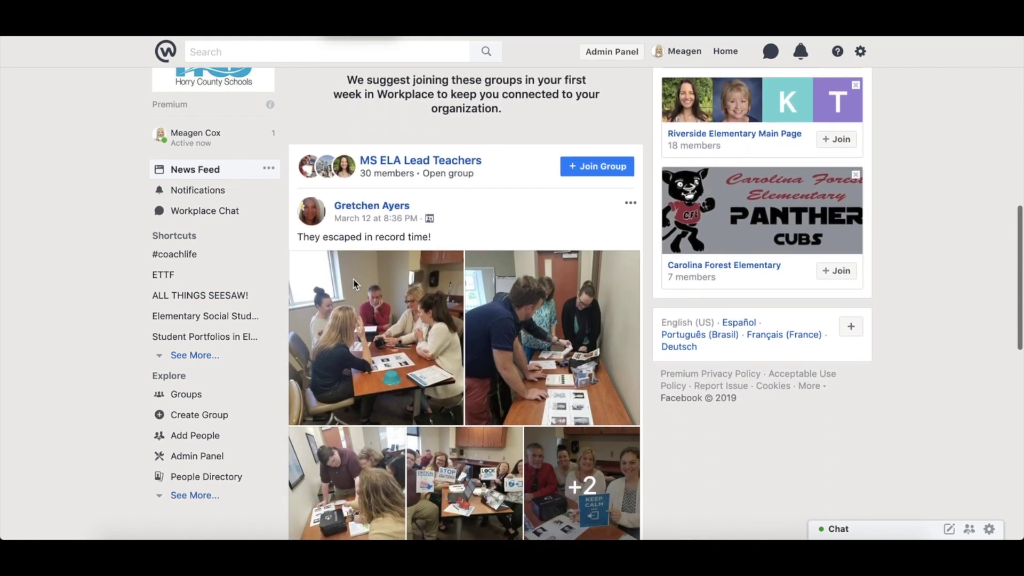
{"action": "scroll", "coordinate": [353, 278], "scroll_direction": "up", "scroll_amount": 15}
{"action": "scroll", "coordinate": [353, 279], "scroll_direction": "down", "scroll_amount": 1}
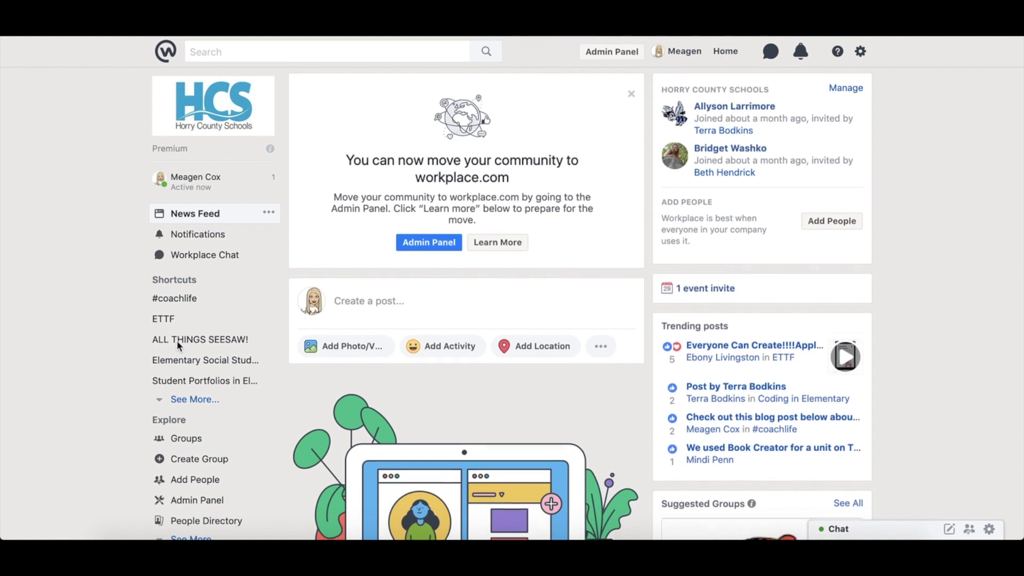
{"action": "scroll", "coordinate": [177, 340], "scroll_direction": "down", "scroll_amount": 3}
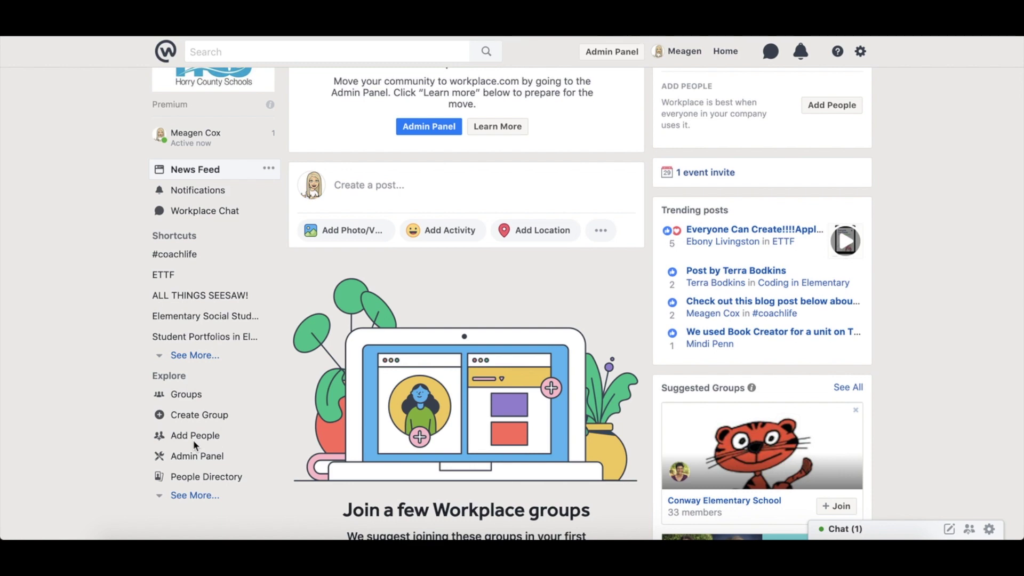
{"action": "scroll", "coordinate": [351, 283], "scroll_direction": "up", "scroll_amount": 3}
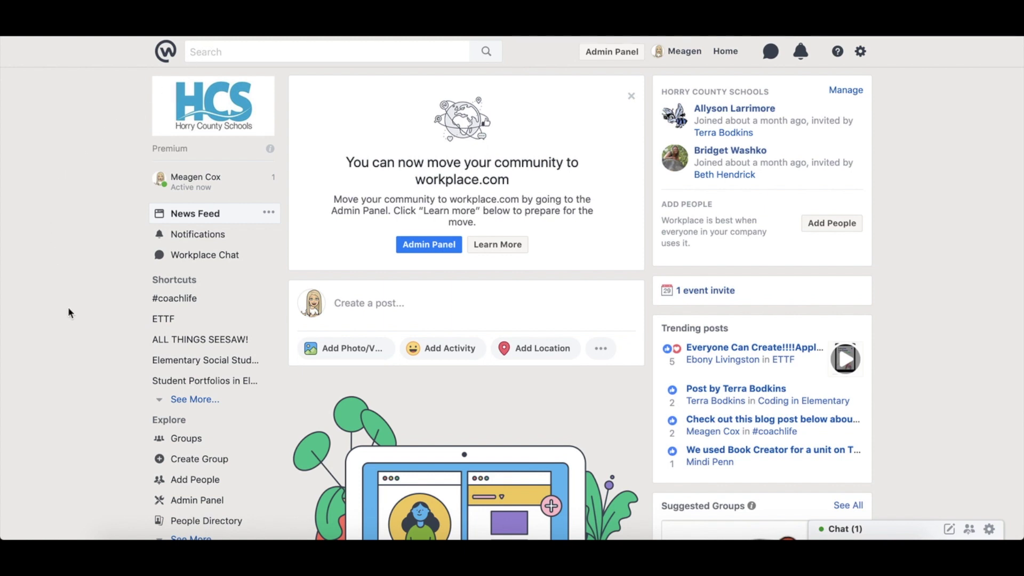
{"action": "scroll", "coordinate": [68, 312], "scroll_direction": "down", "scroll_amount": 3}
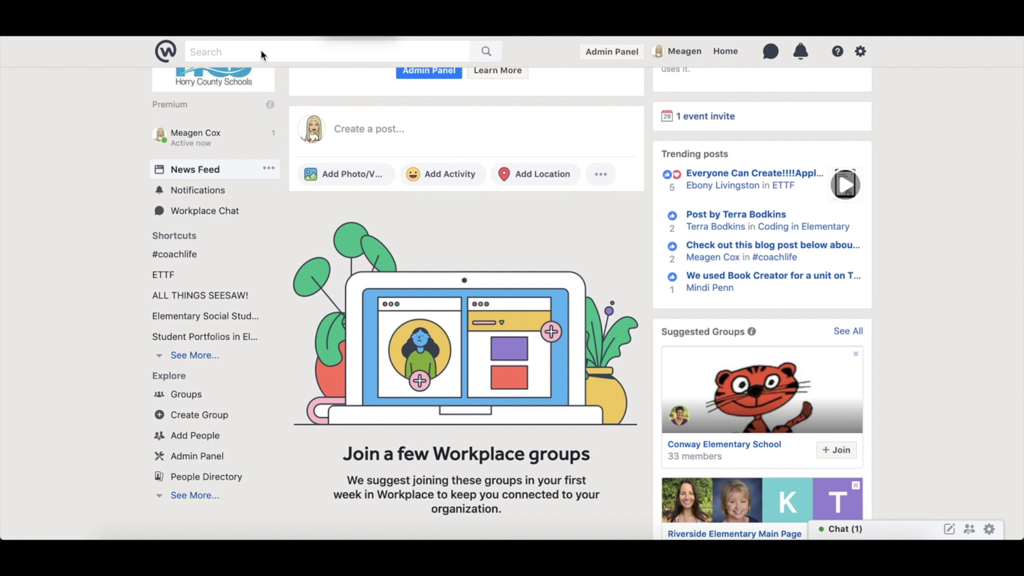
{"action": "left_click", "coordinate": [218, 52]}
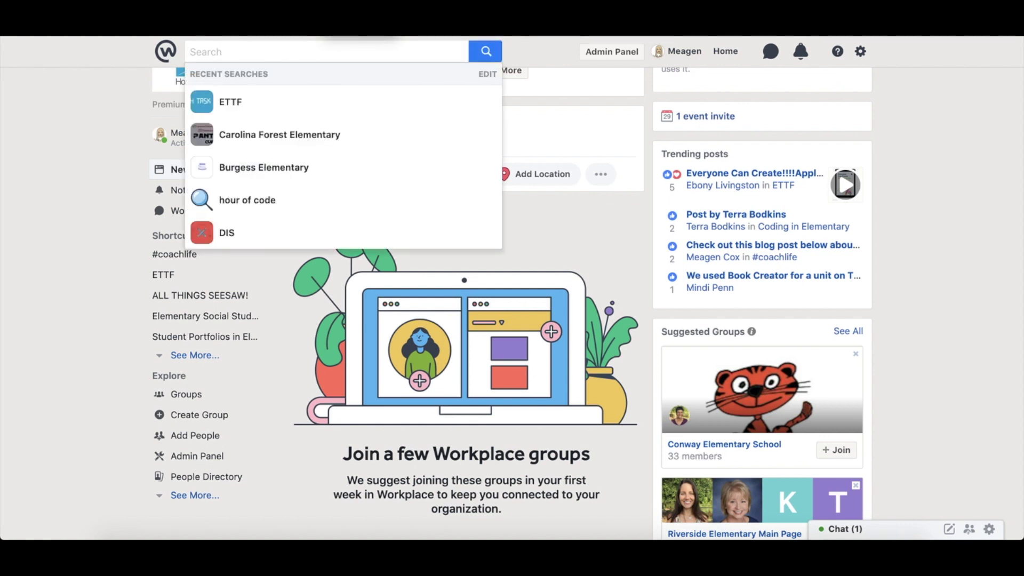
Search 'work', open the Workplace Tips group, and scroll through its Discussion feed
{"action": "type", "text": "work"}
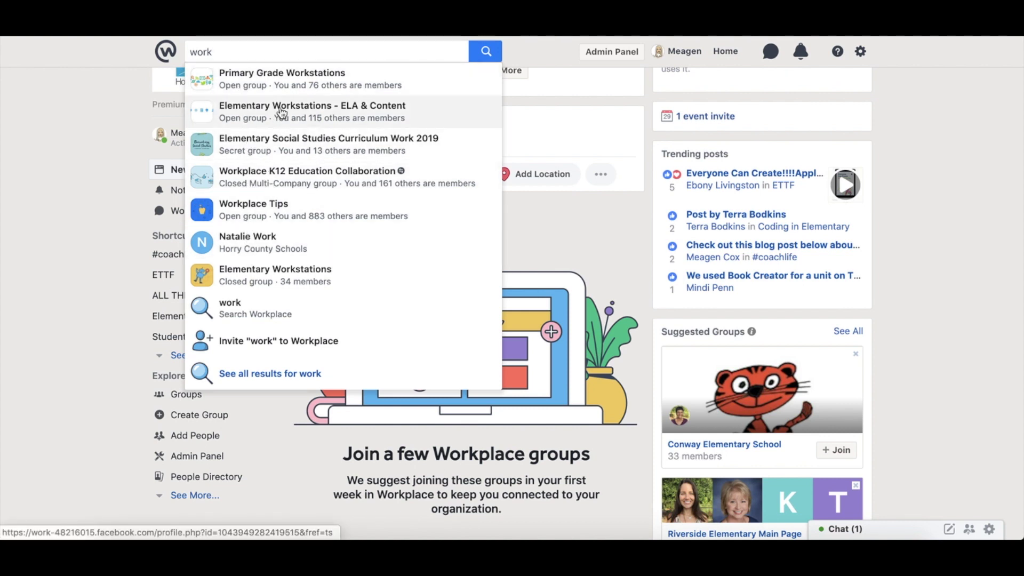
{"action": "left_click", "coordinate": [260, 209]}
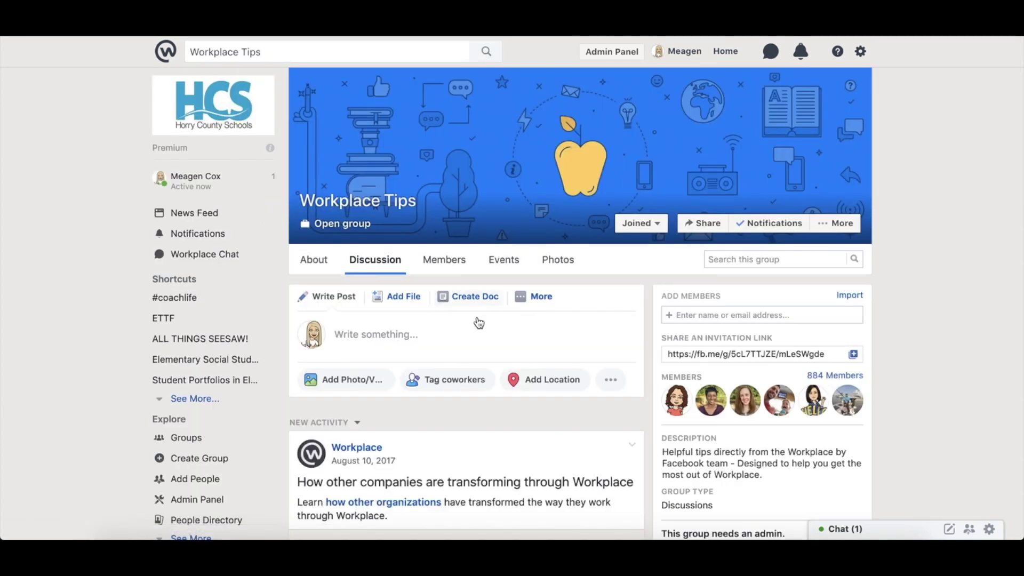
{"action": "scroll", "coordinate": [583, 389], "scroll_direction": "down", "scroll_amount": 2}
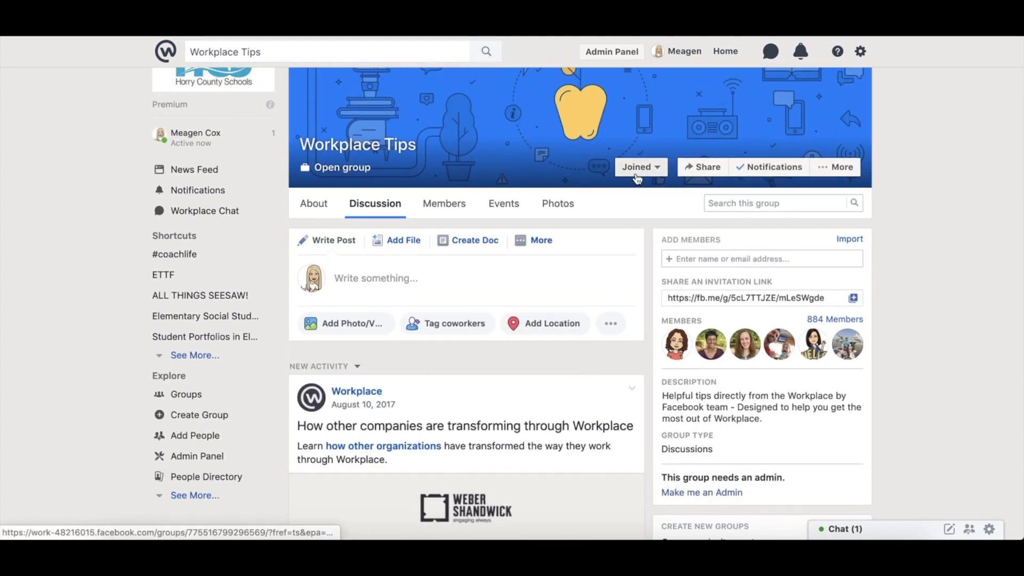
{"action": "scroll", "coordinate": [590, 316], "scroll_direction": "down", "scroll_amount": 2}
{"action": "scroll", "coordinate": [403, 419], "scroll_direction": "down", "scroll_amount": 2}
{"action": "scroll", "coordinate": [403, 419], "scroll_direction": "down", "scroll_amount": 15}
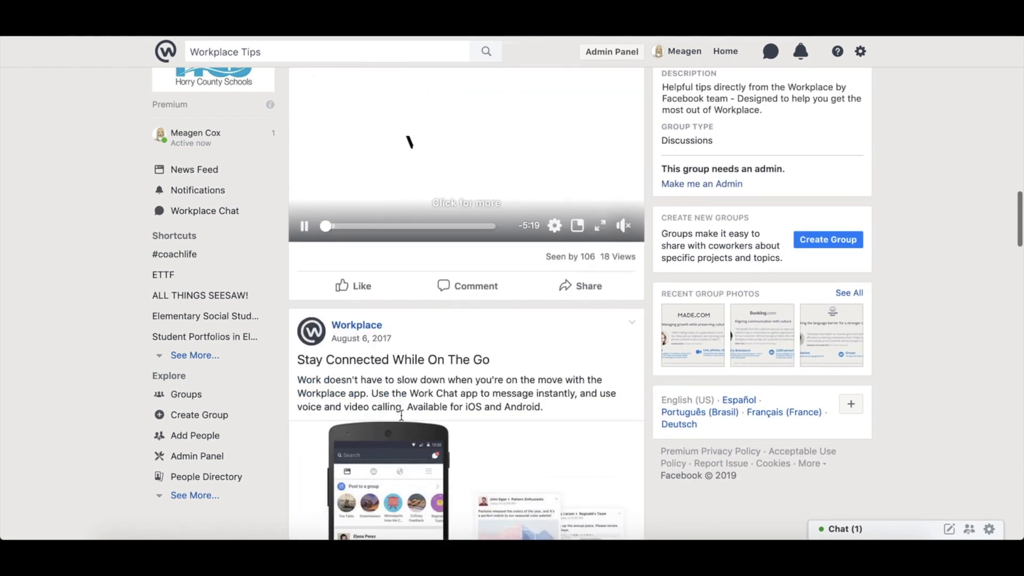
{"action": "scroll", "coordinate": [400, 415], "scroll_direction": "up", "scroll_amount": 20}
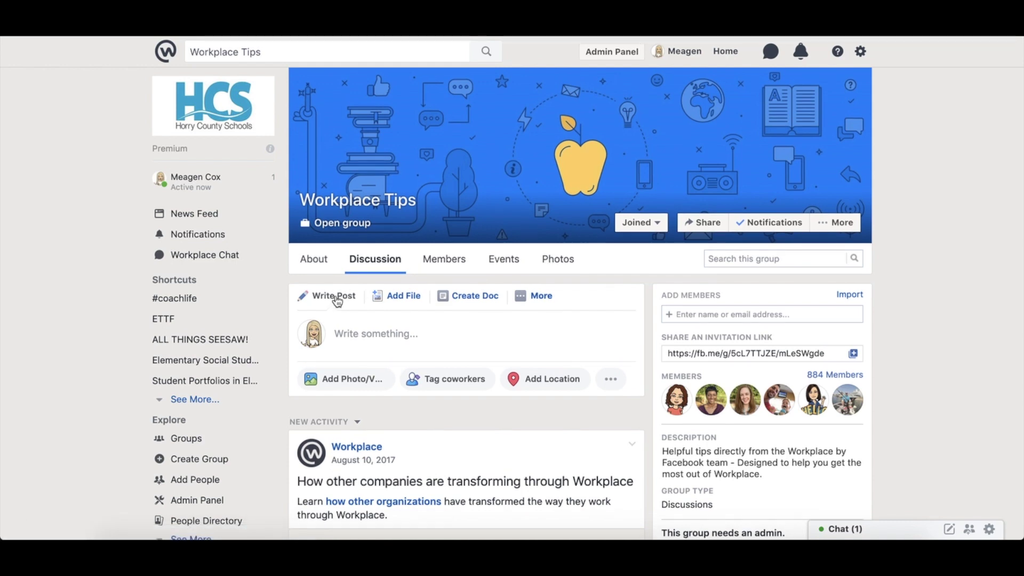
{"action": "scroll", "coordinate": [337, 301], "scroll_direction": "down", "scroll_amount": 3}
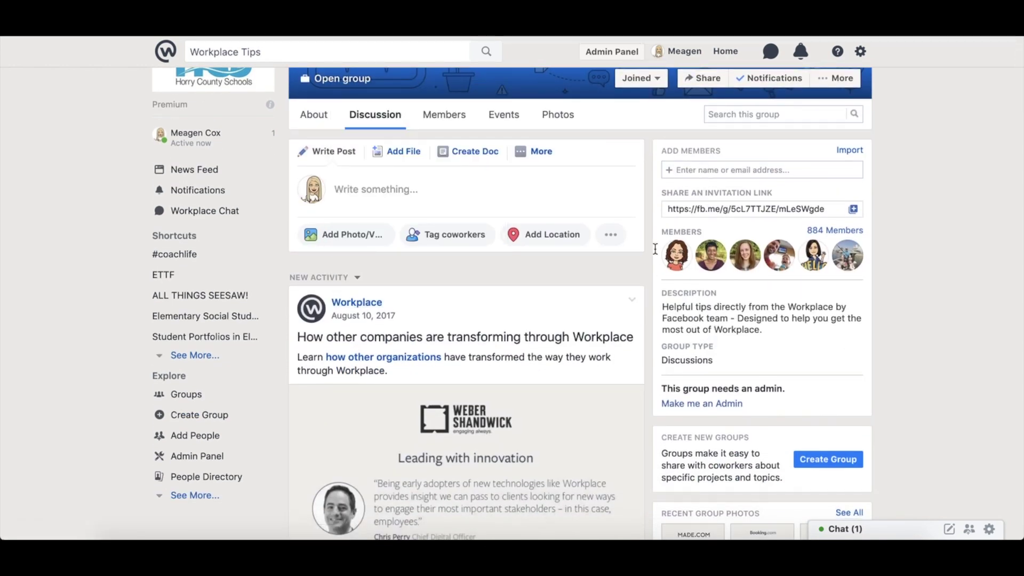
{"action": "scroll", "coordinate": [603, 323], "scroll_direction": "down", "scroll_amount": 2}
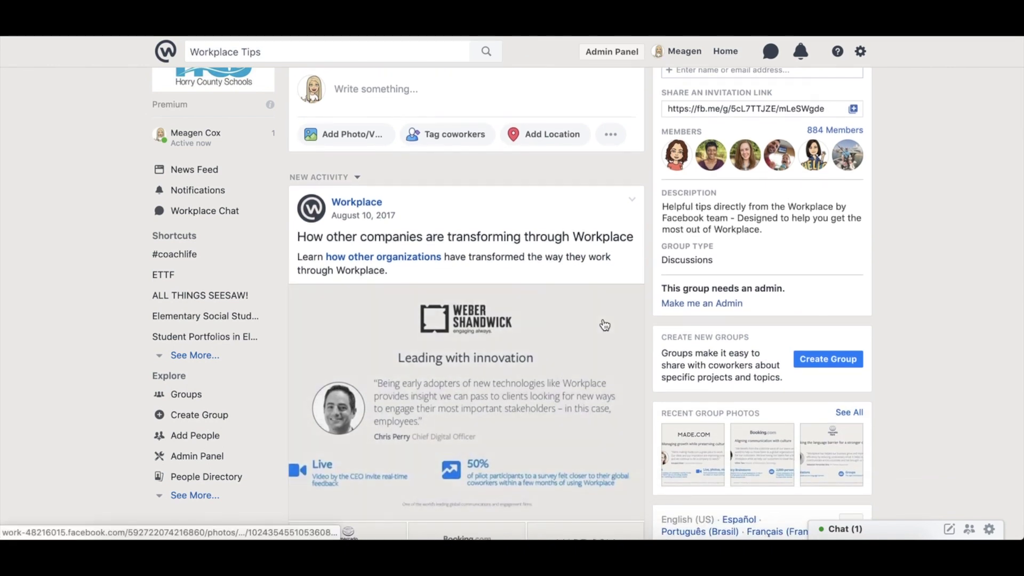
{"action": "scroll", "coordinate": [604, 325], "scroll_direction": "up", "scroll_amount": 5}
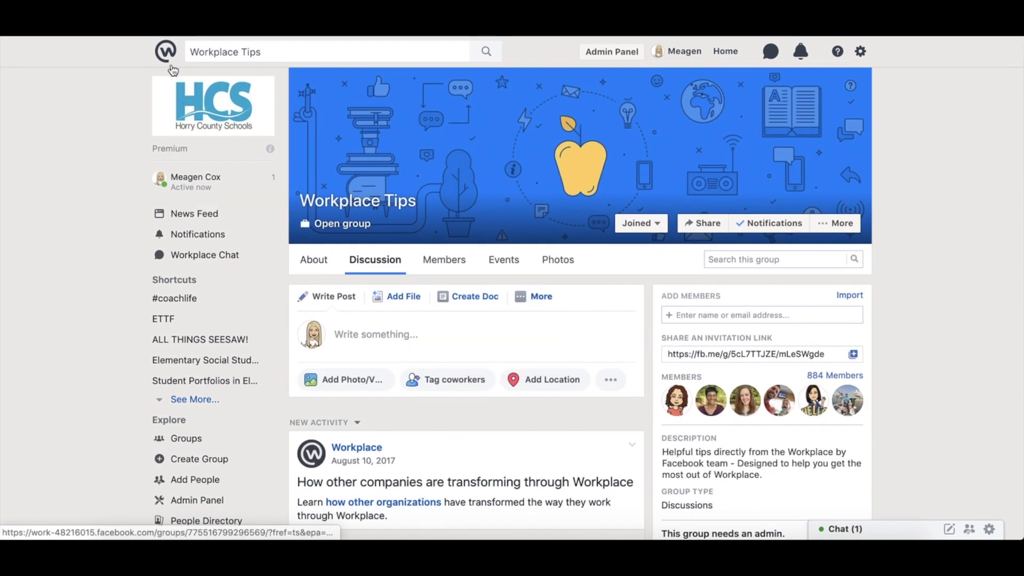
Go back to the News Feed, dismiss the workplace.com move notice, and browse the feed
{"action": "left_click", "coordinate": [168, 57]}
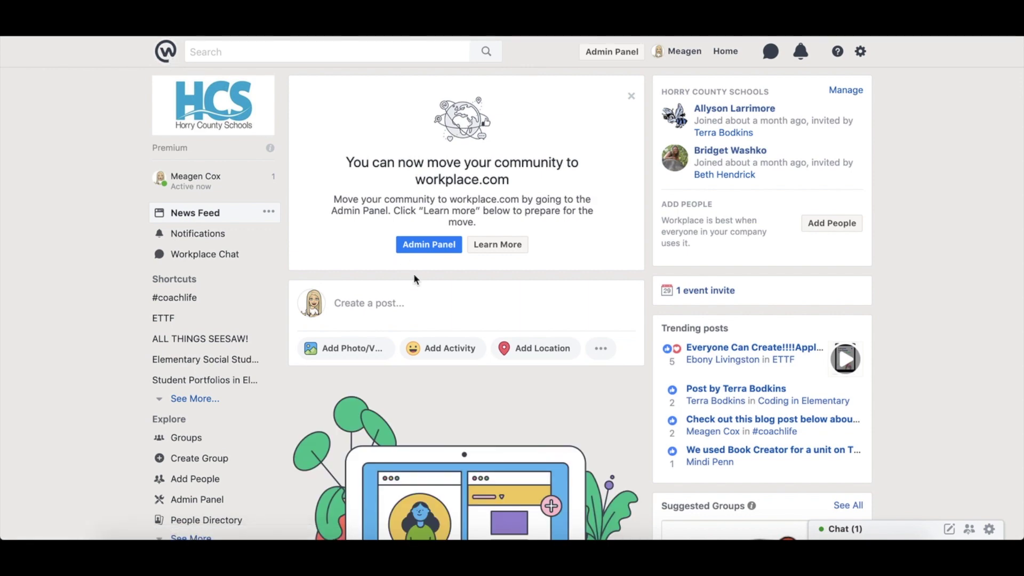
{"action": "scroll", "coordinate": [517, 376], "scroll_direction": "down", "scroll_amount": 8}
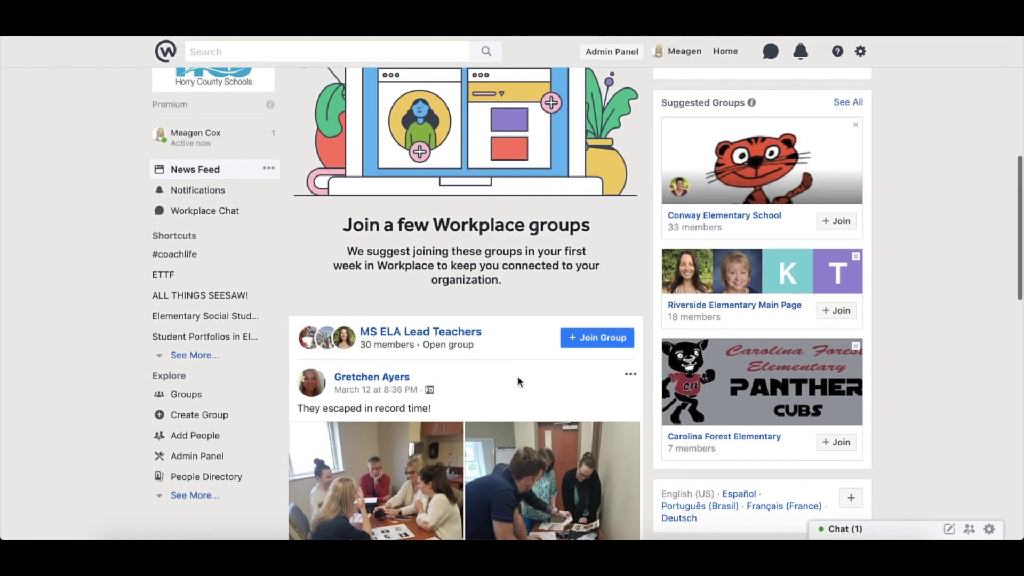
{"action": "scroll", "coordinate": [517, 376], "scroll_direction": "up", "scroll_amount": 8}
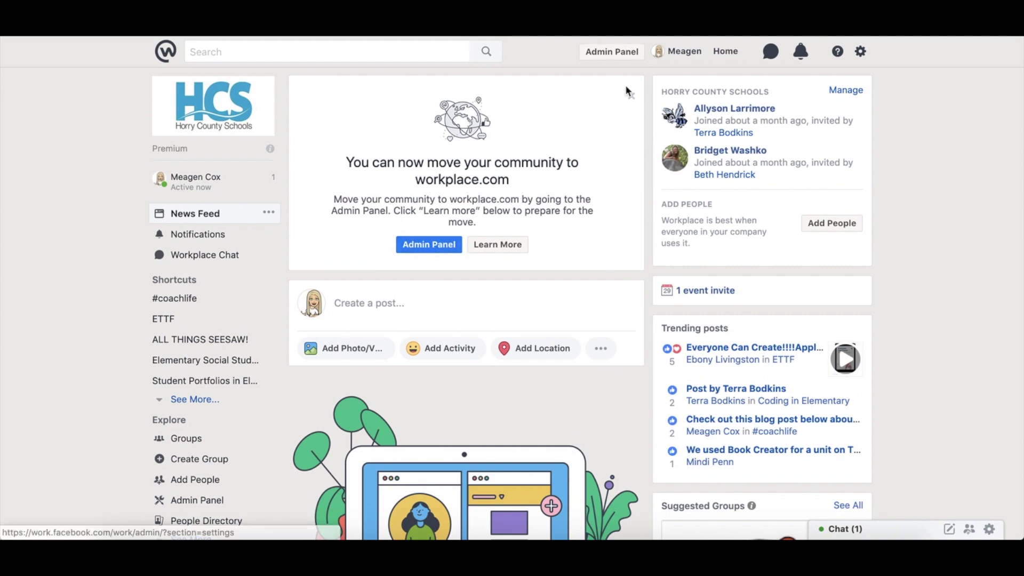
{"action": "left_click", "coordinate": [629, 91]}
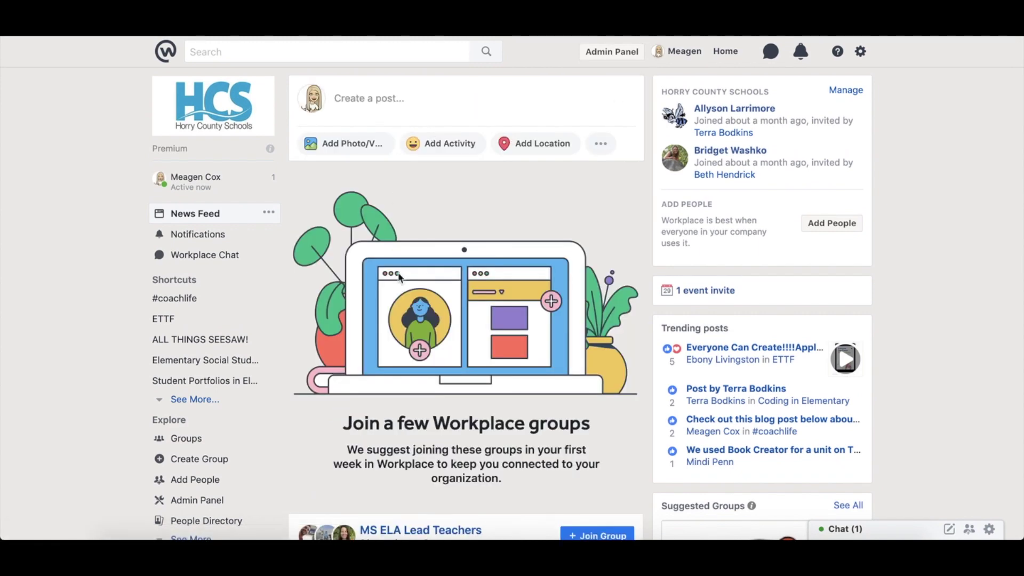
{"action": "scroll", "coordinate": [398, 276], "scroll_direction": "down", "scroll_amount": 6}
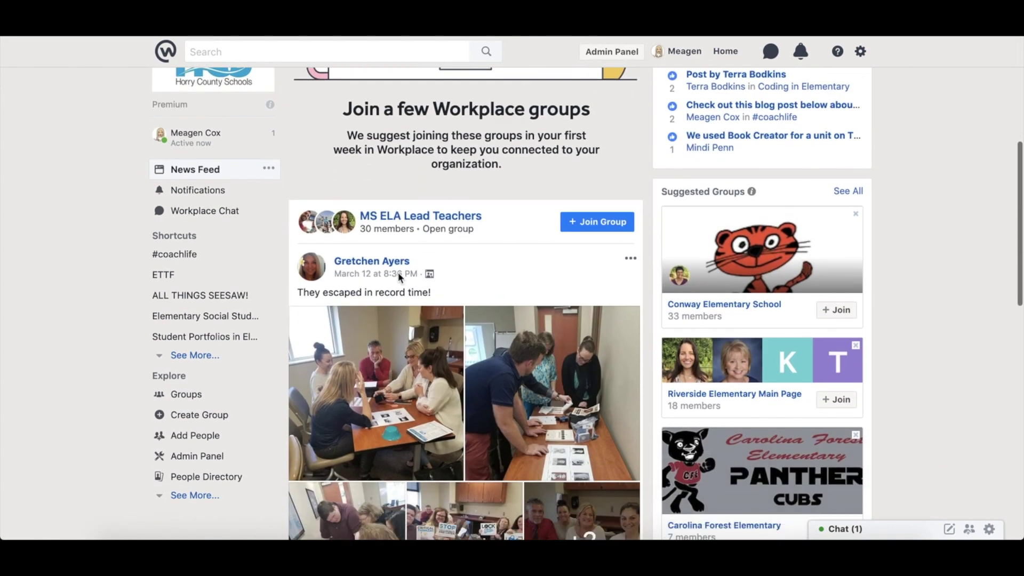
{"action": "scroll", "coordinate": [397, 272], "scroll_direction": "down", "scroll_amount": 1}
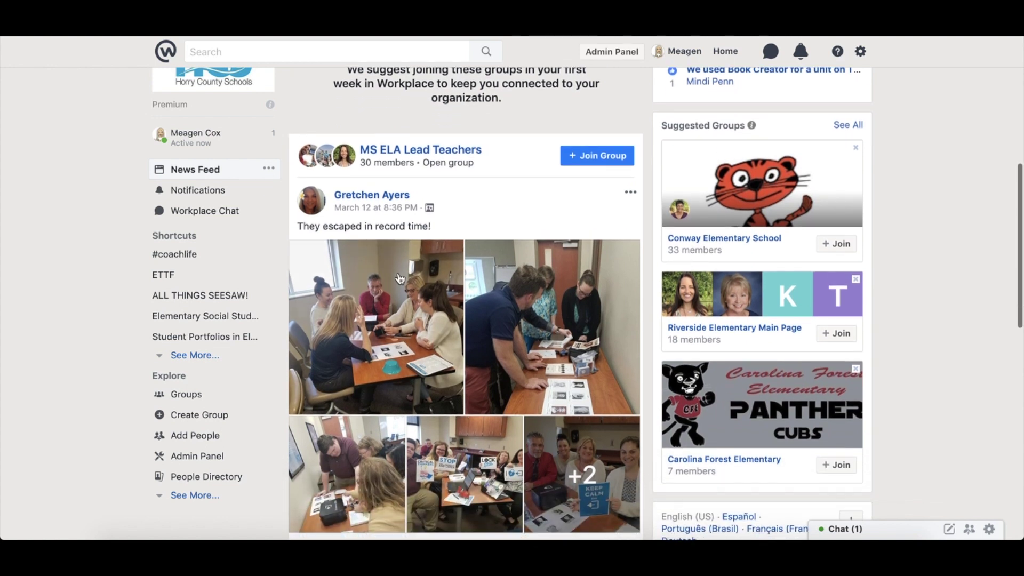
{"action": "scroll", "coordinate": [400, 277], "scroll_direction": "down", "scroll_amount": 2}
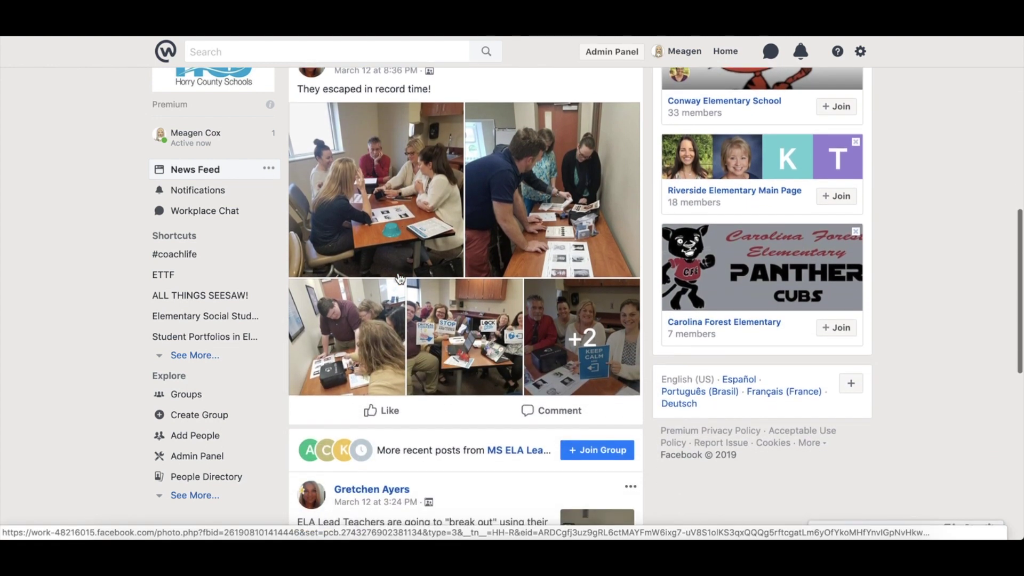
{"action": "scroll", "coordinate": [399, 277], "scroll_direction": "down", "scroll_amount": 6}
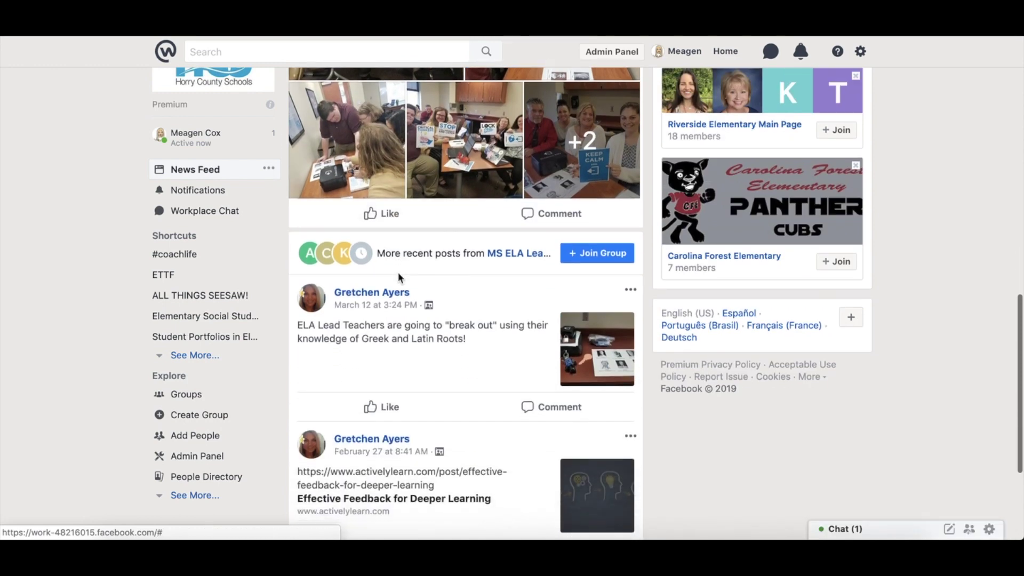
{"action": "scroll", "coordinate": [398, 272], "scroll_direction": "up", "scroll_amount": 15}
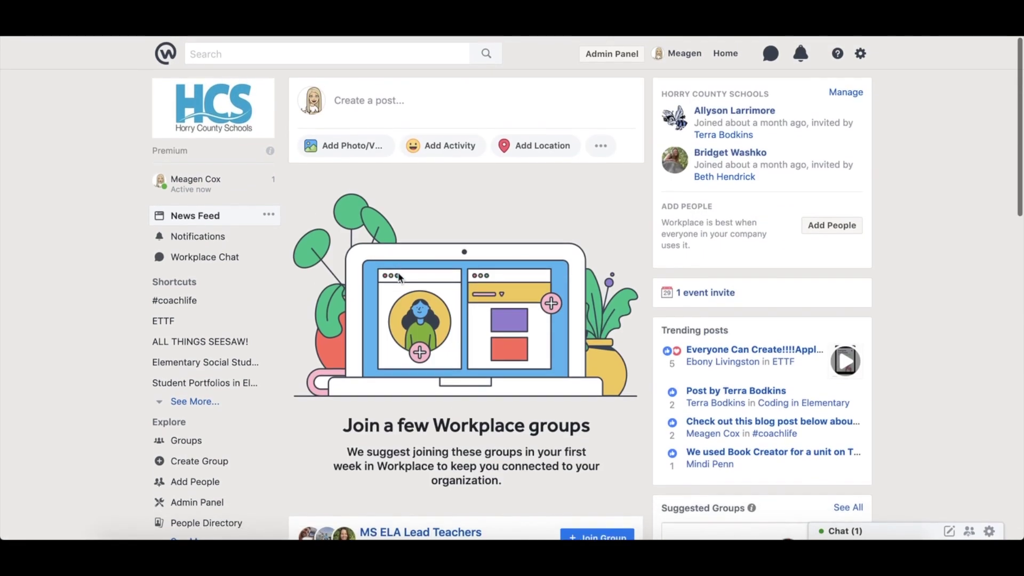
Start a new post addressed to the #coachlife group (52 members)
{"action": "left_click", "coordinate": [337, 94]}
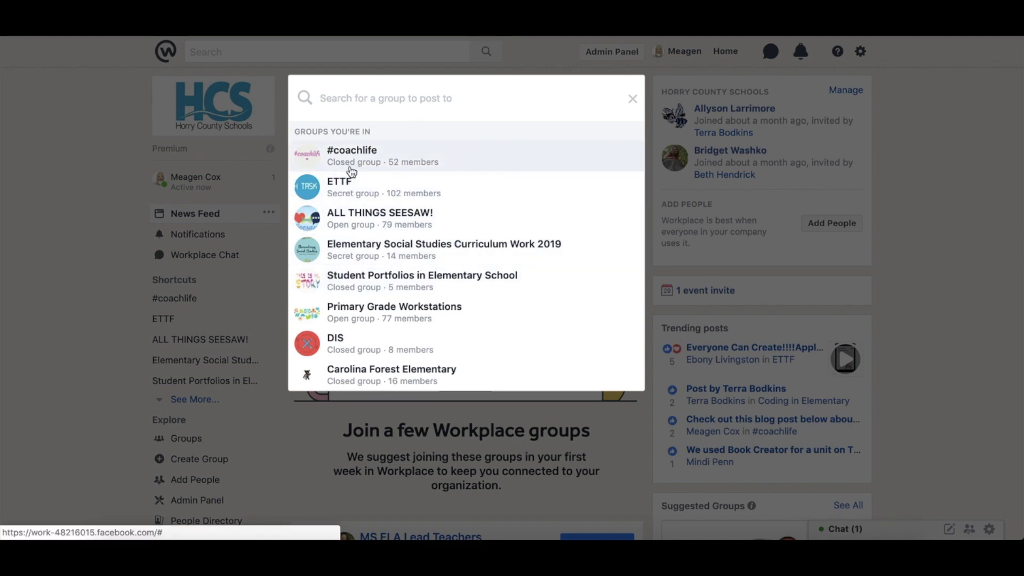
{"action": "left_click", "coordinate": [348, 163]}
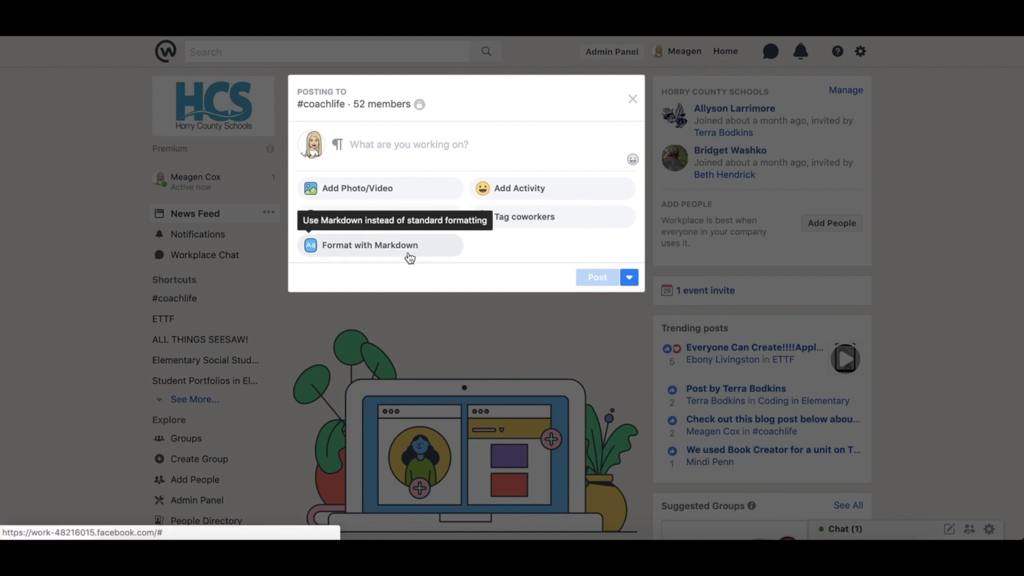
Type 'Test' and format it as an H2 heading, then as a bulleted list item
{"action": "left_click", "coordinate": [339, 146]}
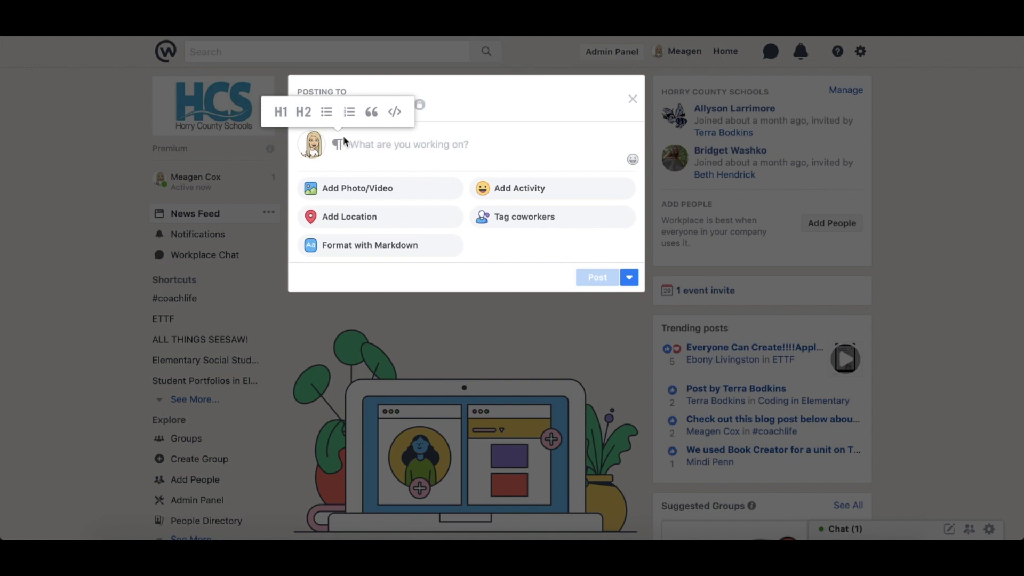
{"action": "type", "text": "Test"}
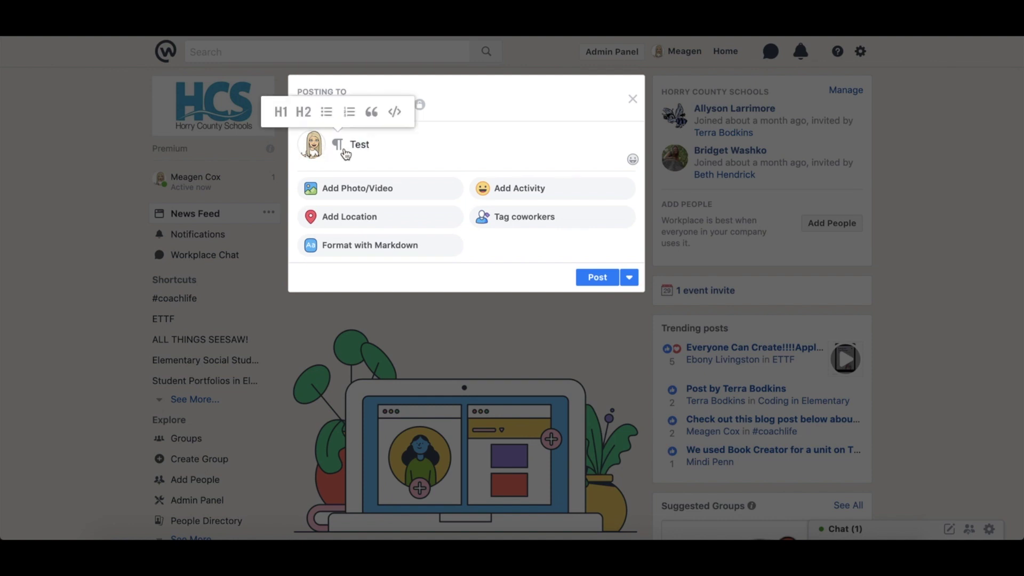
{"action": "left_click", "coordinate": [337, 145]}
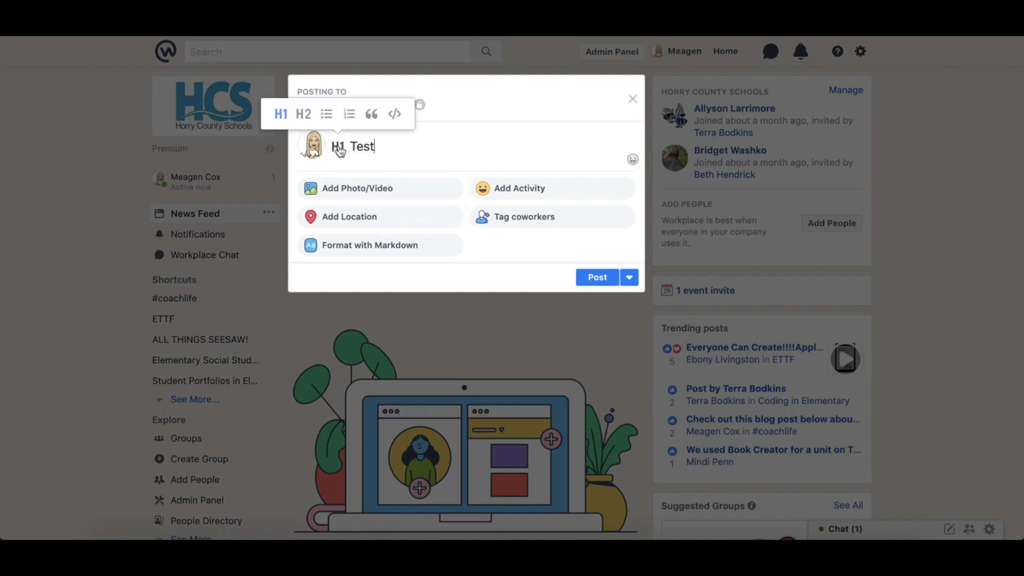
{"action": "left_click", "coordinate": [303, 112]}
{"action": "left_click", "coordinate": [327, 110]}
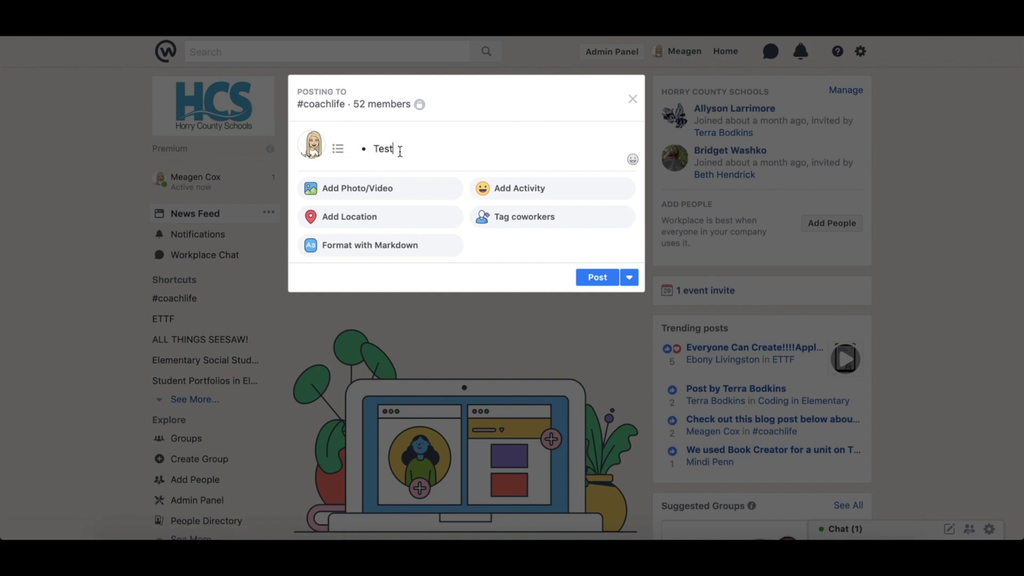
{"action": "double_click", "coordinate": [400, 151]}
{"action": "key", "text": "BackSpace"}
{"action": "key", "text": "BackSpace"}
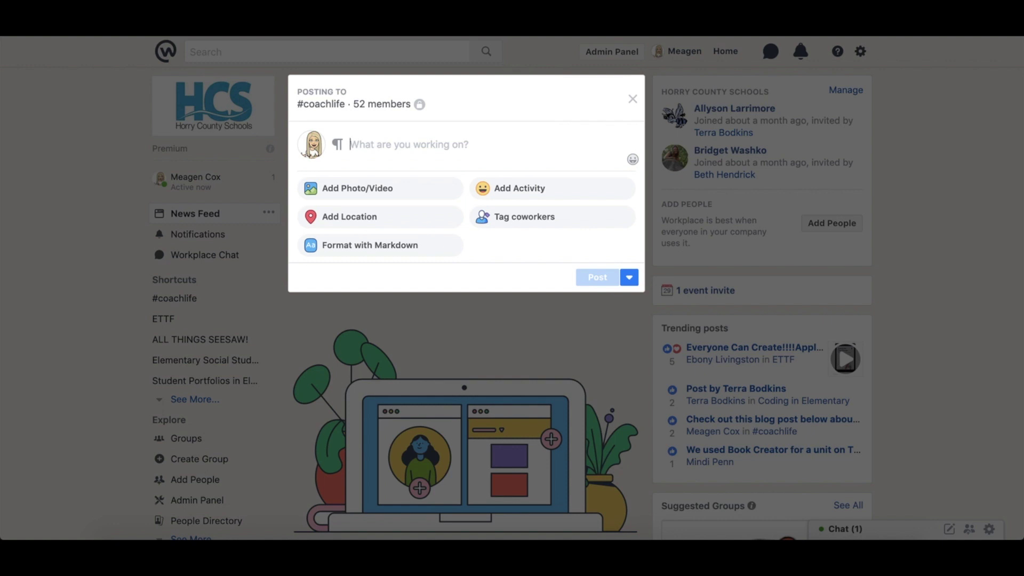
{"action": "type", "text": "G"}
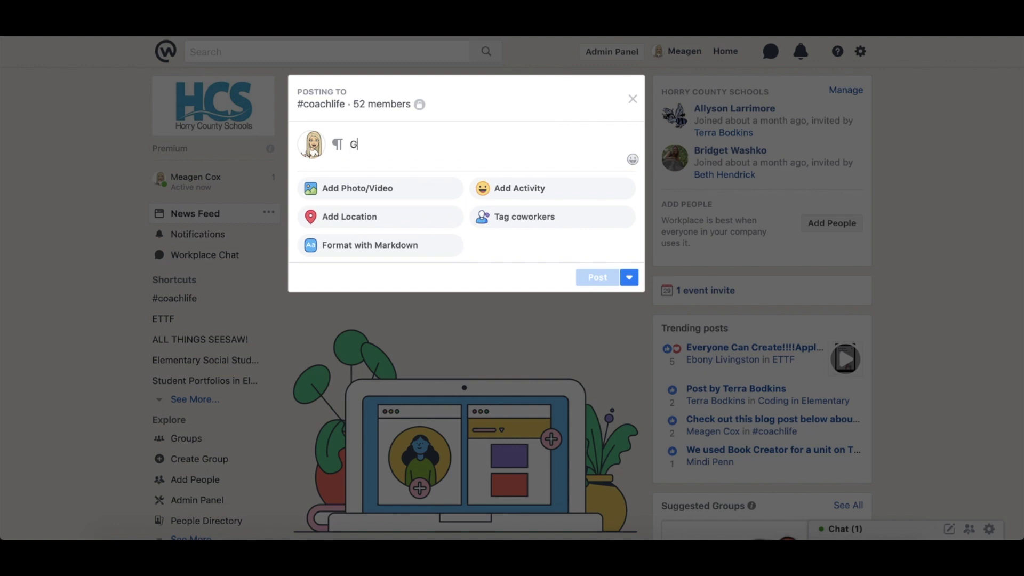
{"action": "type", "text": "o to ou"}
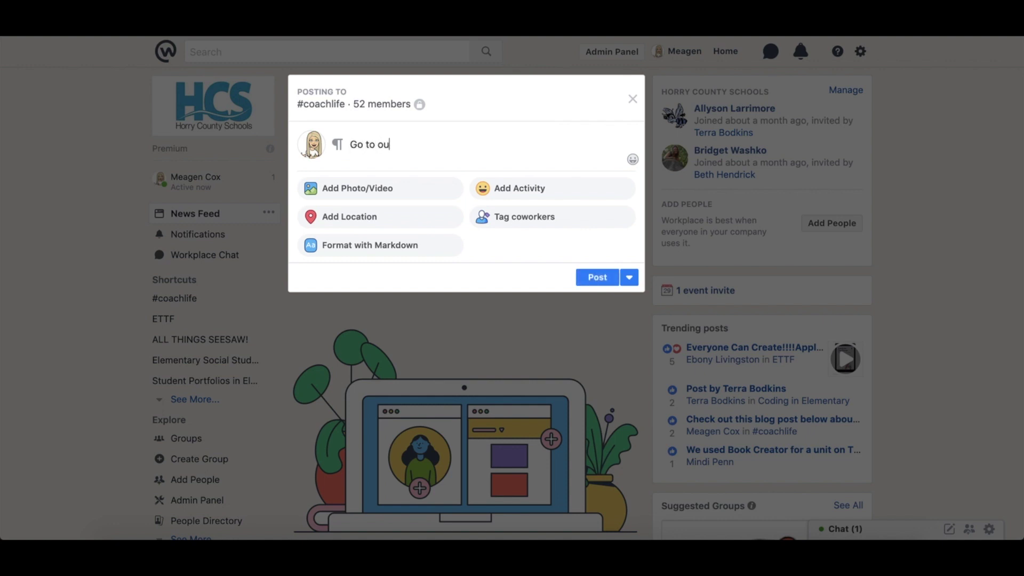
{"action": "type", "text": "r website!"}
{"action": "left_click_drag", "start_coordinate": [430, 144], "coordinate": [395, 144]}
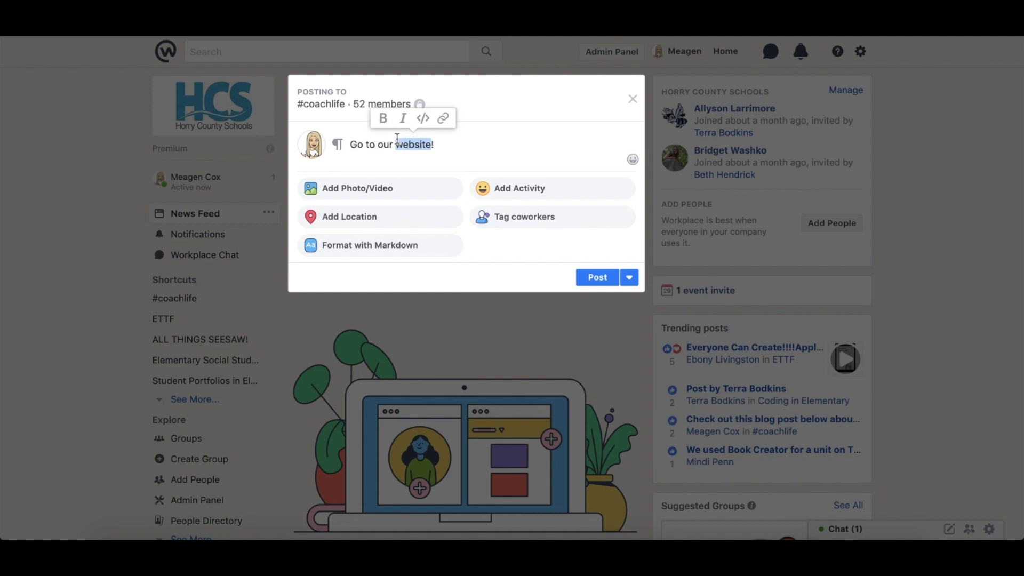
{"action": "left_click", "coordinate": [443, 119]}
{"action": "type", "text": "w"}
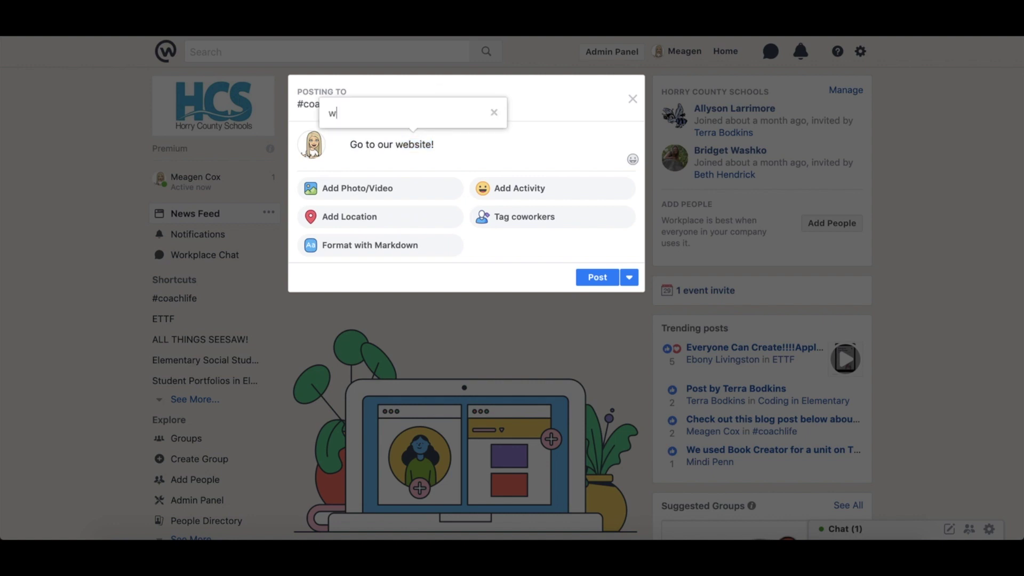
{"action": "type", "text": "ww.horrycountysch"}
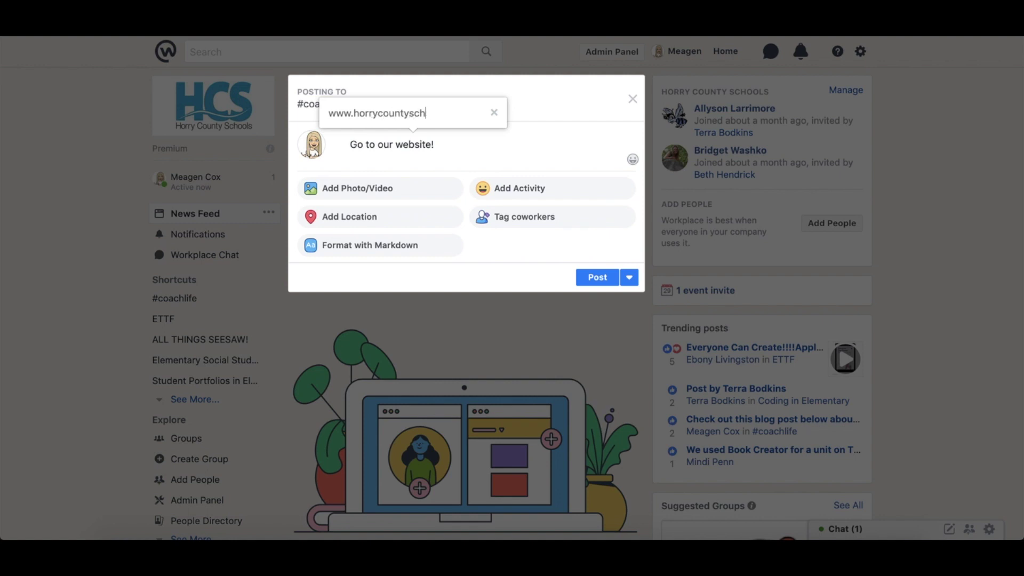
{"action": "type", "text": "ools.net"}
{"action": "key", "text": "Return"}
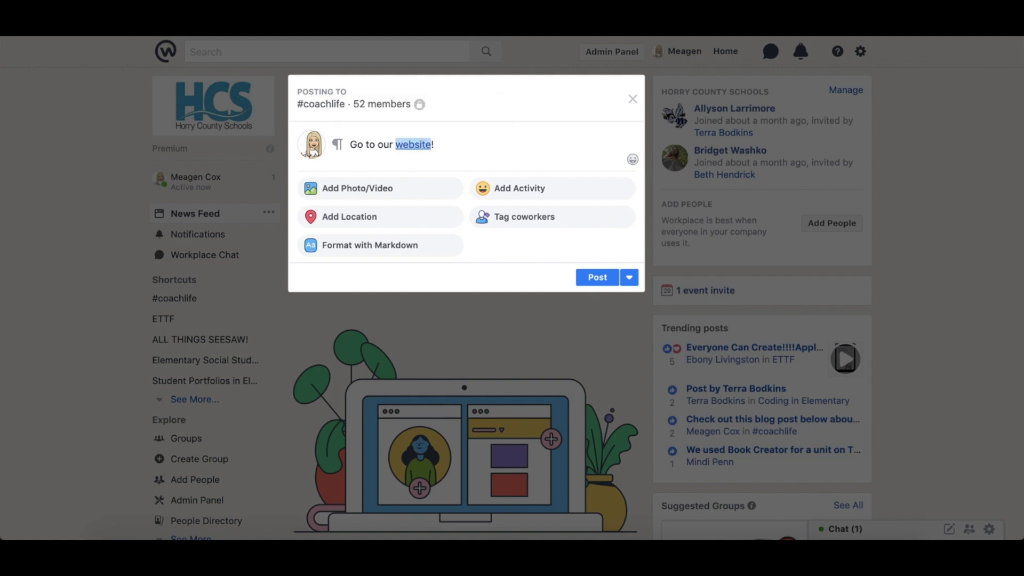
{"action": "left_click", "coordinate": [487, 148]}
{"action": "left_click", "coordinate": [494, 279]}
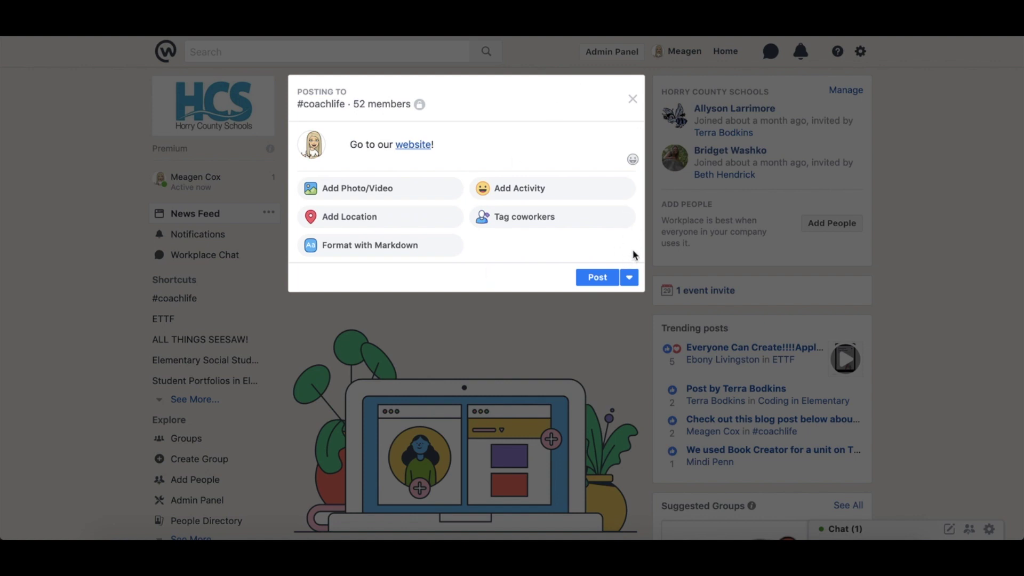
Close the composer, discard the unfinished #coachlife post, and scroll the News Feed back to the top
{"action": "left_click", "coordinate": [631, 100]}
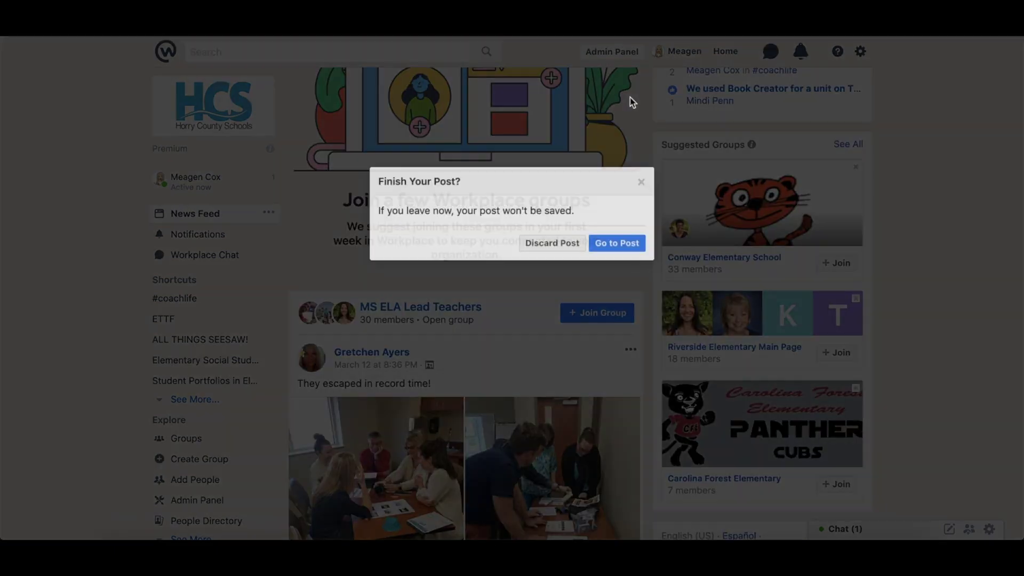
{"action": "left_click", "coordinate": [565, 245]}
{"action": "scroll", "coordinate": [526, 365], "scroll_direction": "down", "scroll_amount": 10}
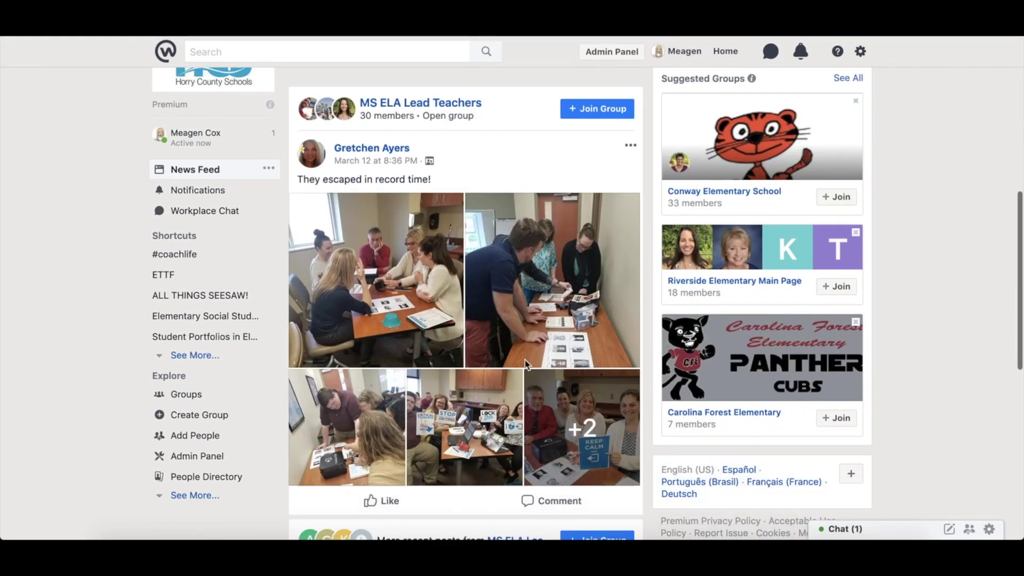
{"action": "mouse_move", "coordinate": [394, 290]}
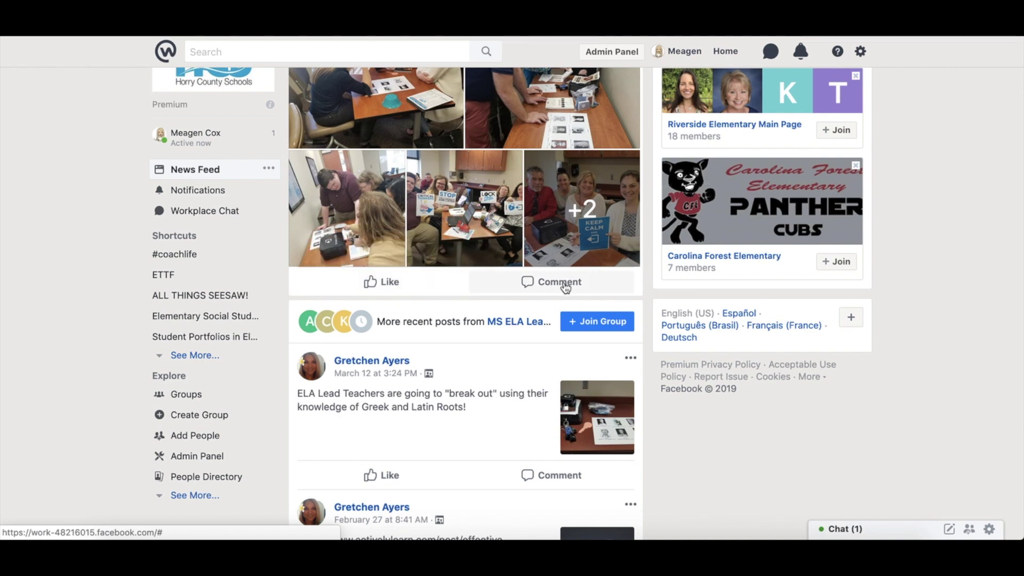
{"action": "scroll", "coordinate": [566, 288], "scroll_direction": "down", "scroll_amount": 5}
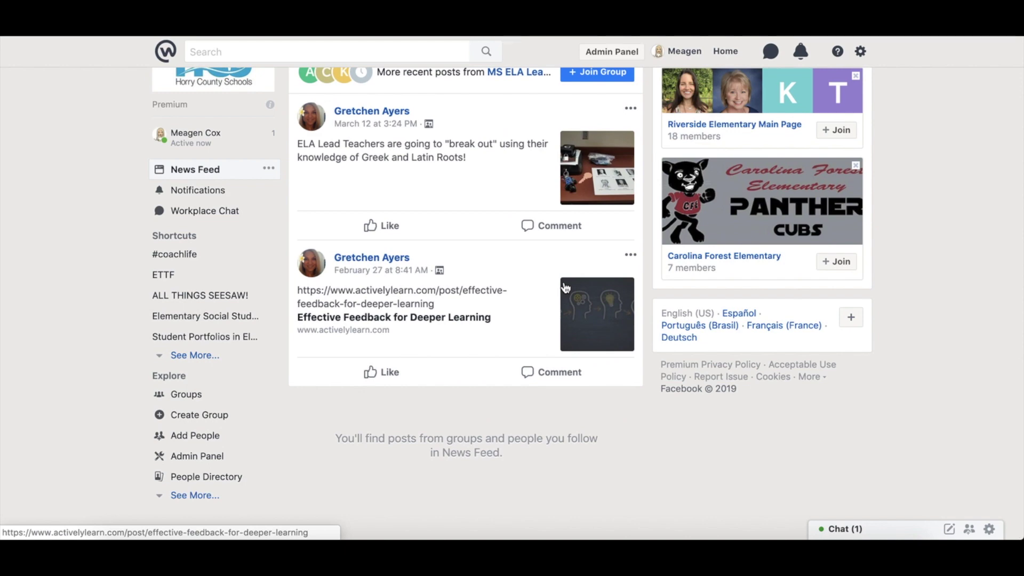
{"action": "scroll", "coordinate": [566, 288], "scroll_direction": "up", "scroll_amount": 10}
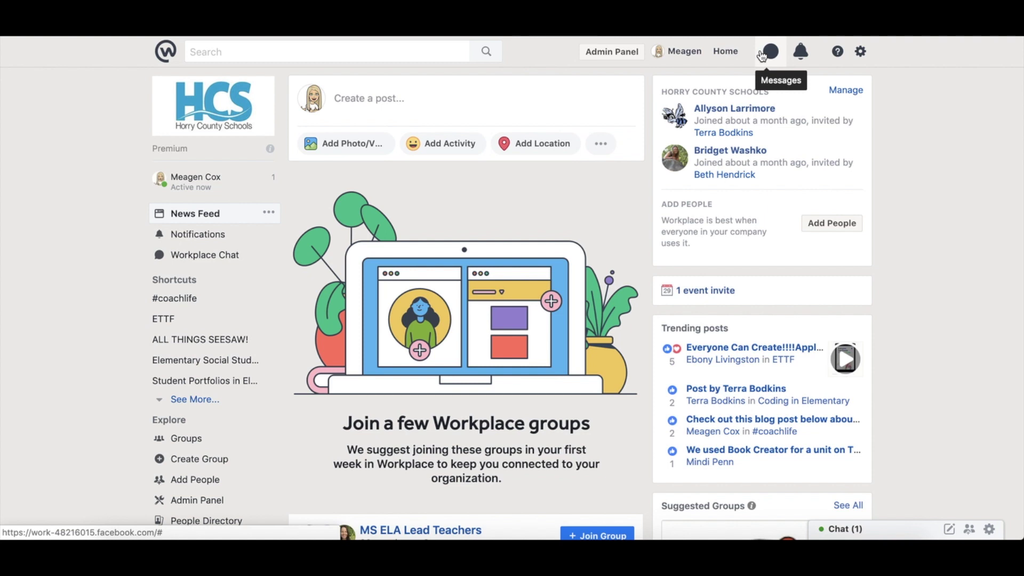
{"action": "scroll", "coordinate": [622, 193], "scroll_direction": "down", "scroll_amount": 3}
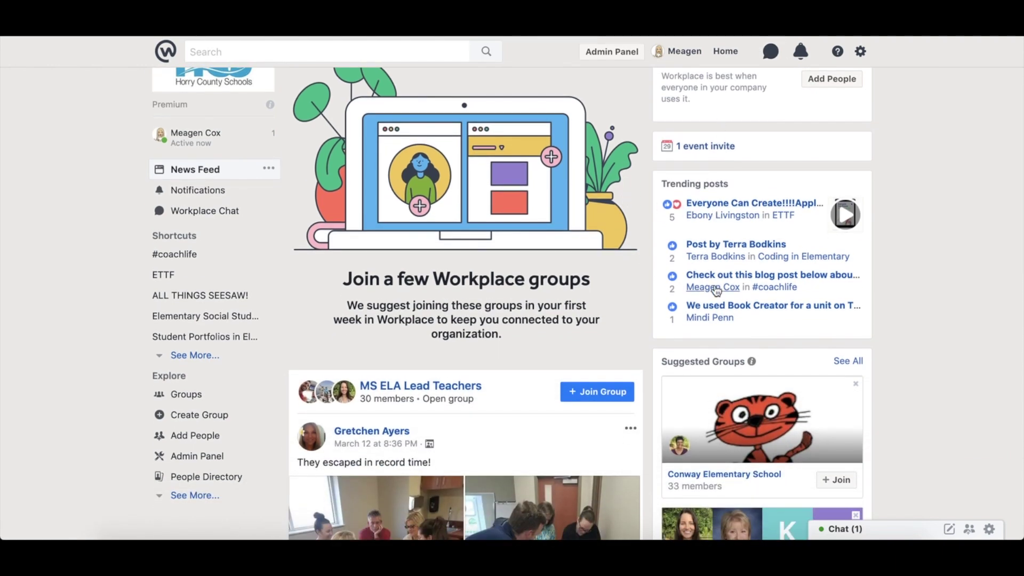
{"action": "scroll", "coordinate": [725, 156], "scroll_direction": "down", "scroll_amount": 4}
{"action": "mouse_move", "coordinate": [713, 82]}
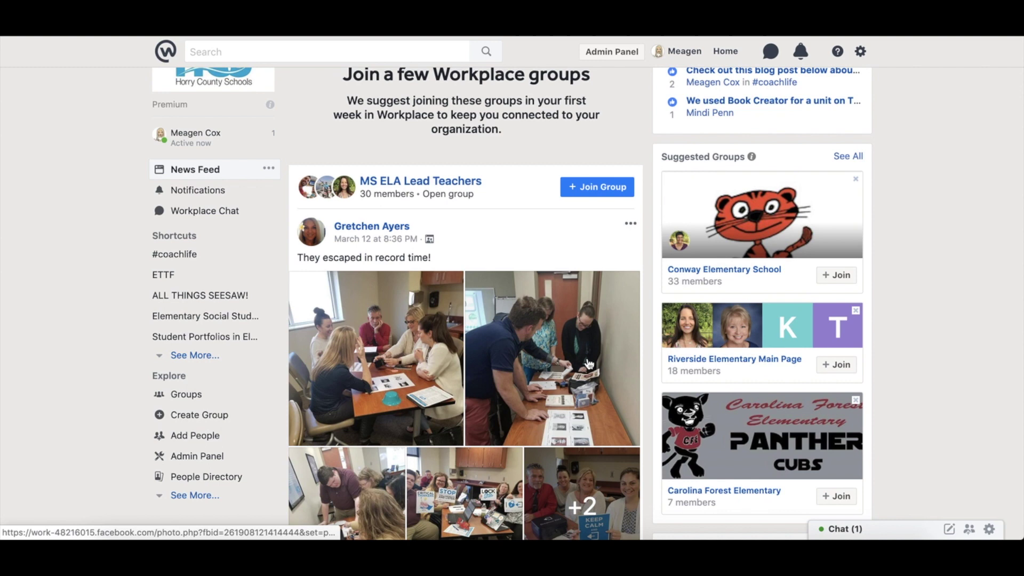
{"action": "scroll", "coordinate": [744, 350], "scroll_direction": "down", "scroll_amount": 3}
{"action": "scroll", "coordinate": [548, 469], "scroll_direction": "down", "scroll_amount": 8}
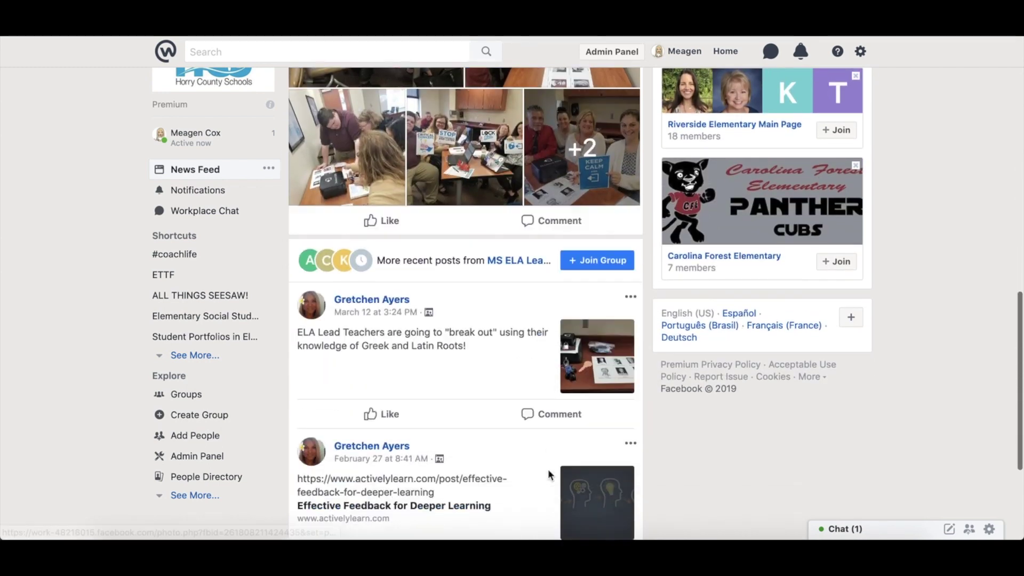
{"action": "scroll", "coordinate": [548, 471], "scroll_direction": "down", "scroll_amount": 1}
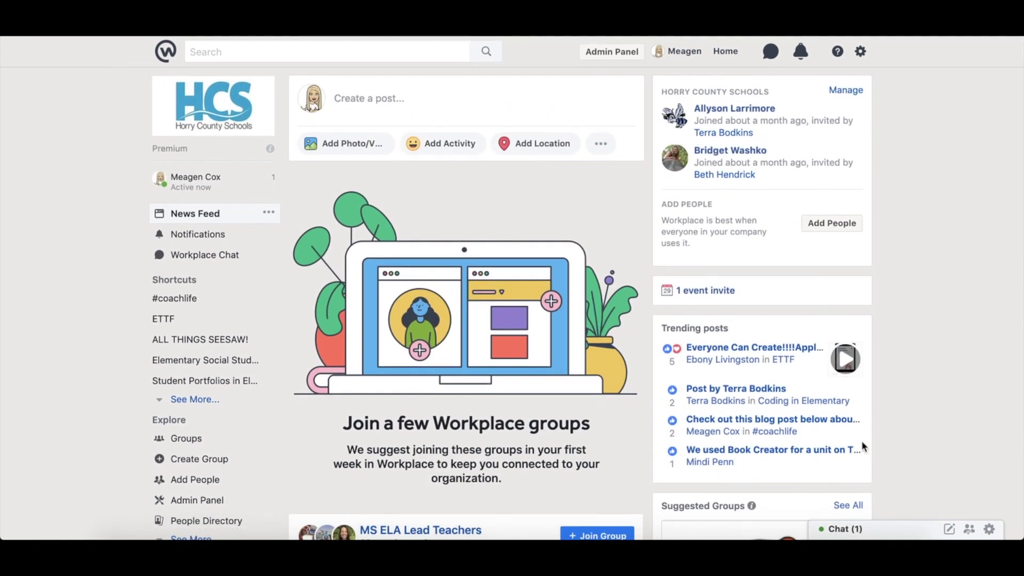